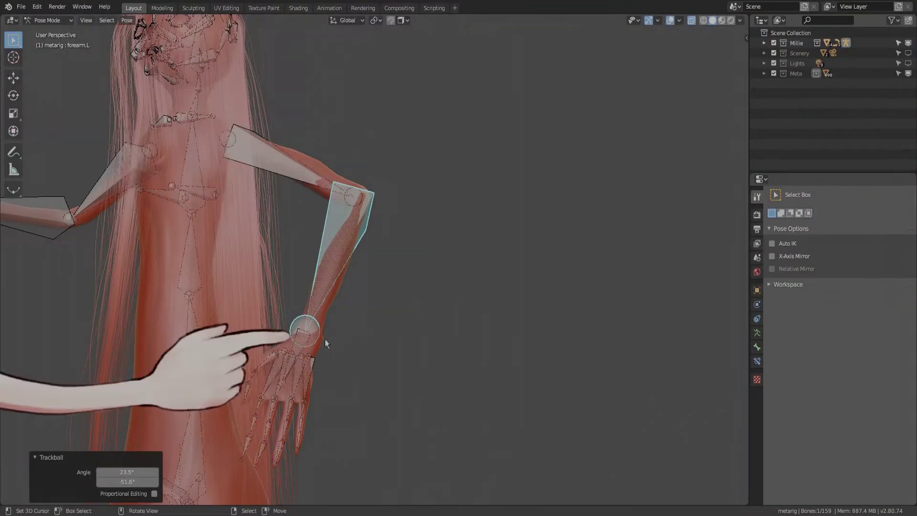
Step: Rotate the forearm bone, orbit around the leg, and open Preferences on Add-ons
key(r)
key(r)
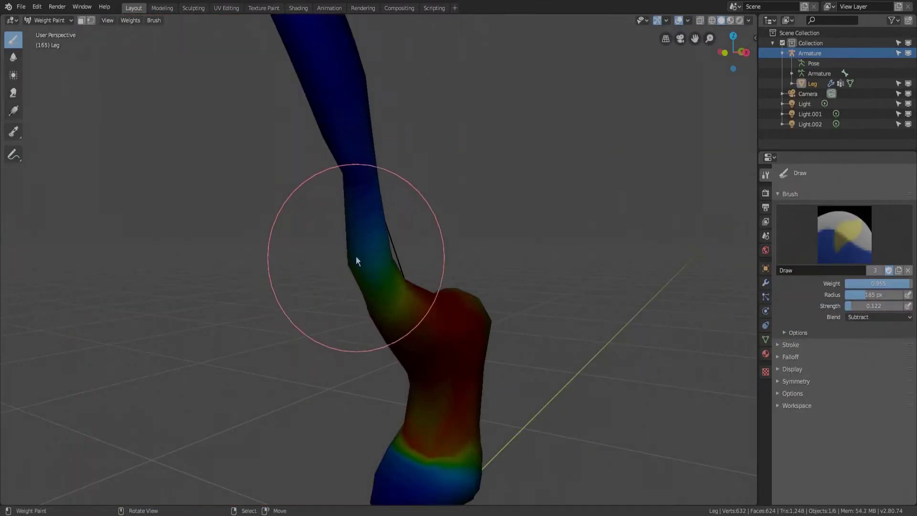
mouse_move(394, 229)
middle_down()
mouse_move(354, 262)
mouse_move(366, 251)
mouse_move(377, 354)
middle_up()
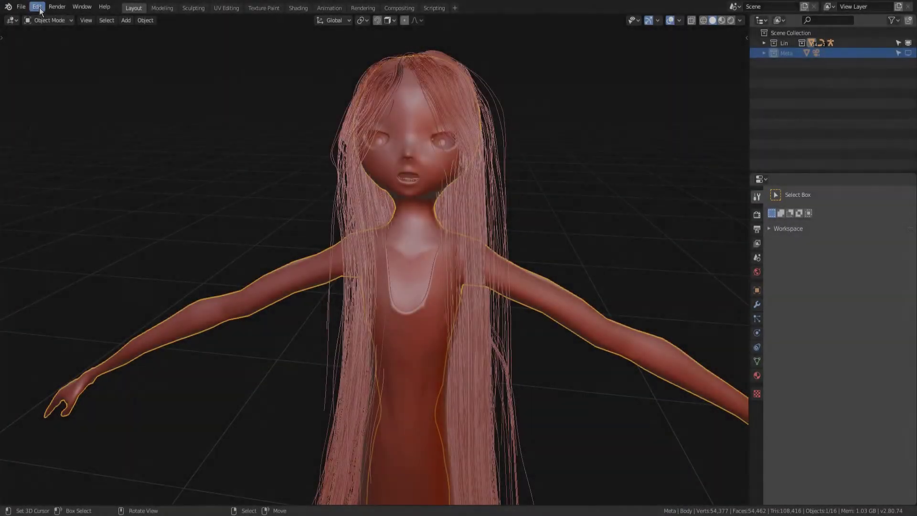
click(40, 9)
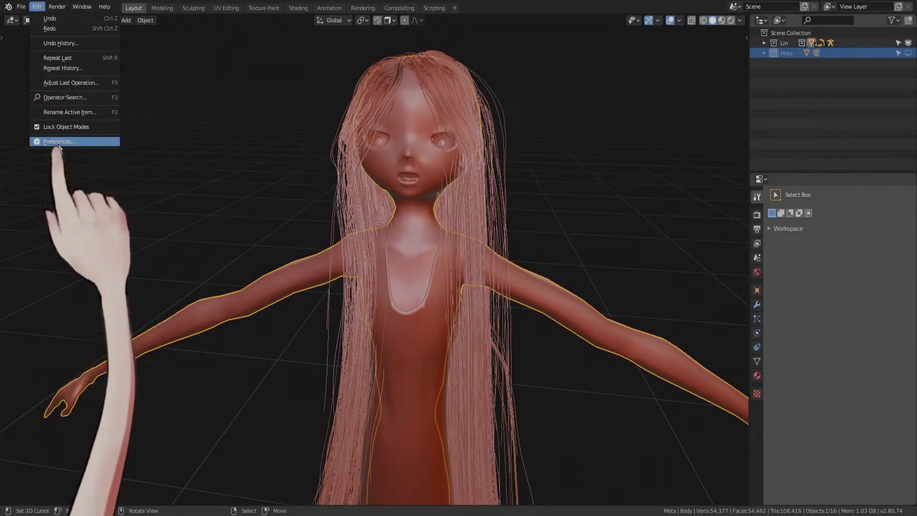
click(59, 142)
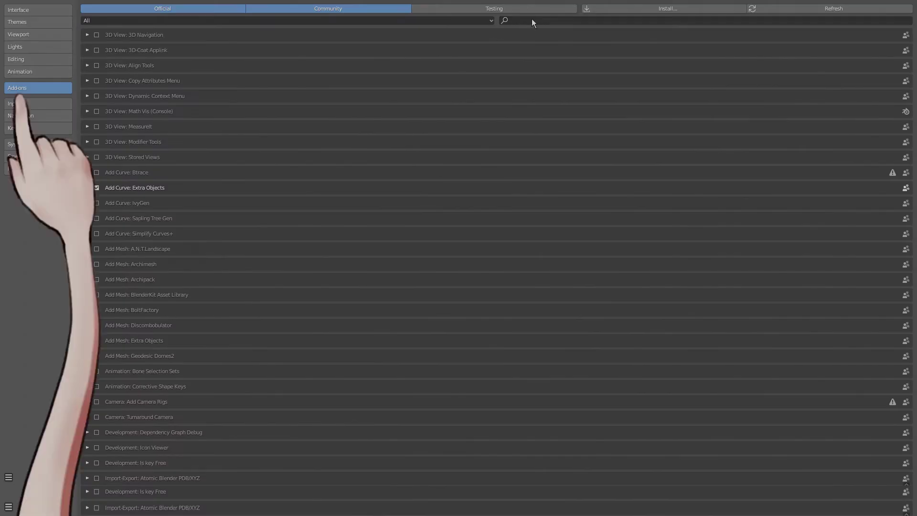
Step: Search add-ons for 'rigi', confirm Rigging: Rigify is enabled, and bring up the Add menu
click(531, 19)
text(rigi)
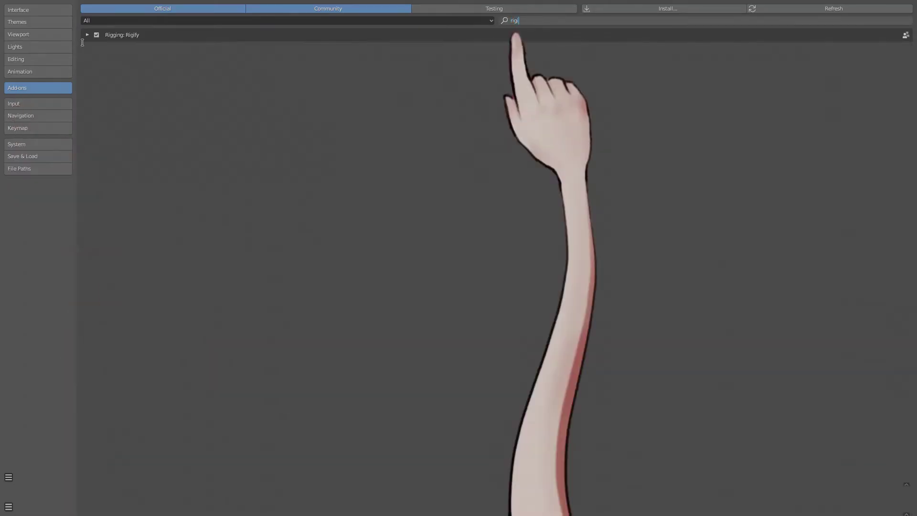
click(88, 35)
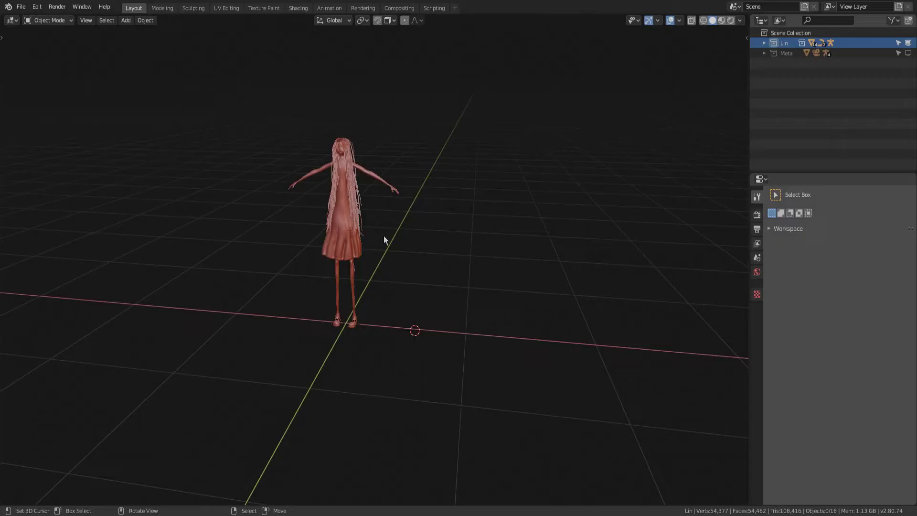
key(shift+a)
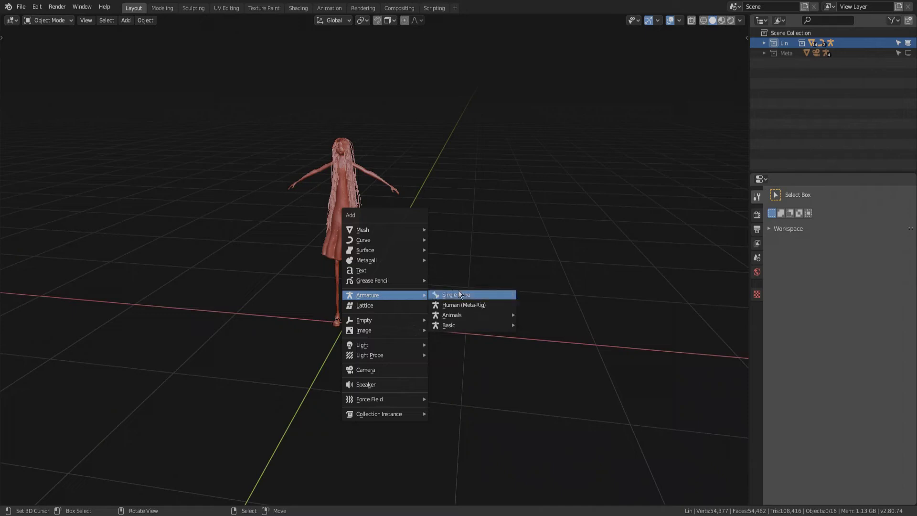
Step: Add a Human meta-rig, scale it down, then delete the undersized rig
click(469, 303)
key(s)
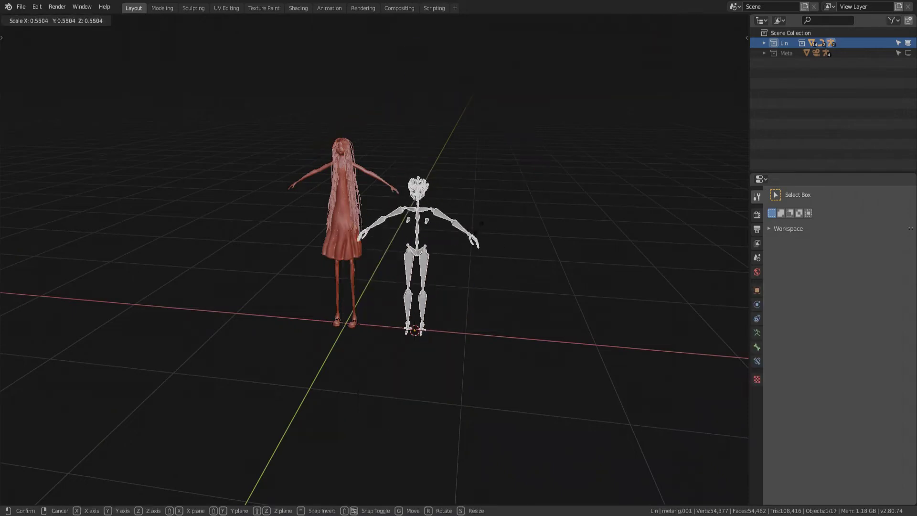
click(511, 202)
key(Delete)
Step: Add a fresh Human meta-rig, scale it up about 4.18 times and move it toward the character
key(shift+a)
click(562, 350)
key(s)
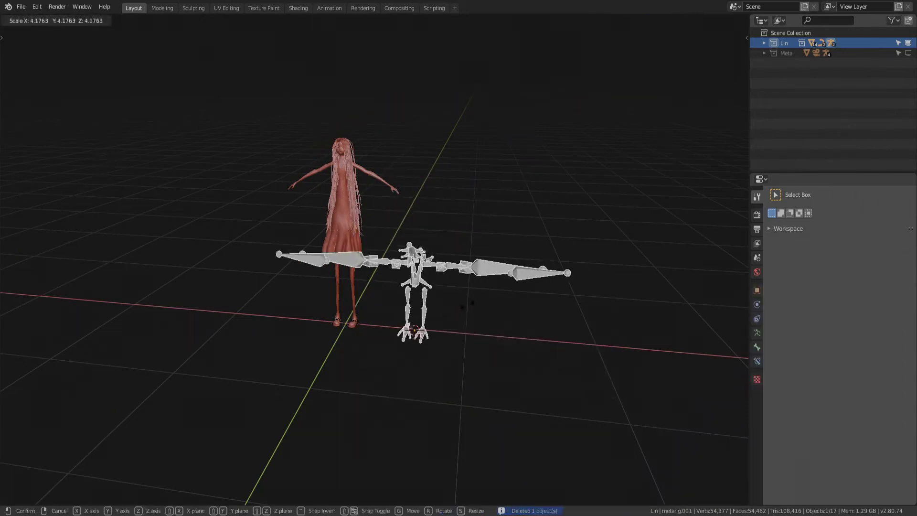
click(497, 293)
mouse_move(498, 294)
middle_down()
mouse_move(521, 288)
mouse_move(472, 283)
middle_up()
key(g)
click(304, 411)
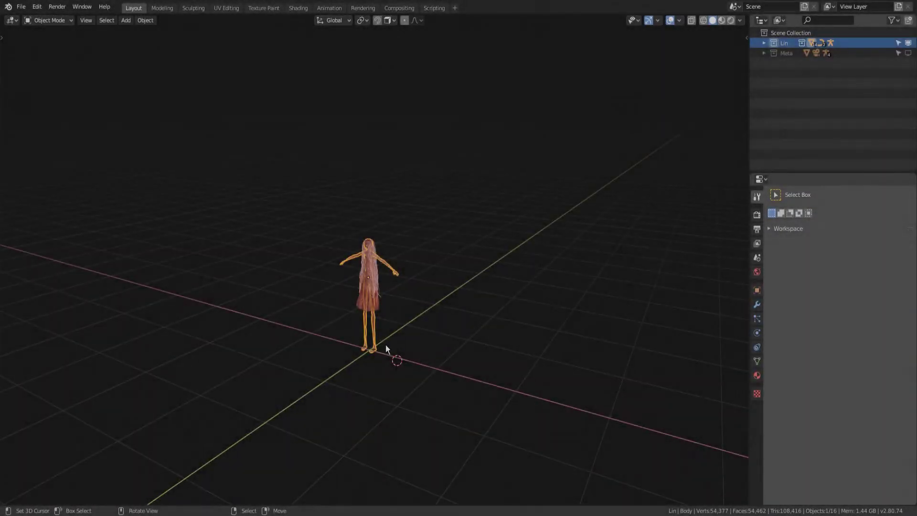
Step: Orbit to front and side views and draw an annotation mark beside the head
scroll(389, 351, up, 5)
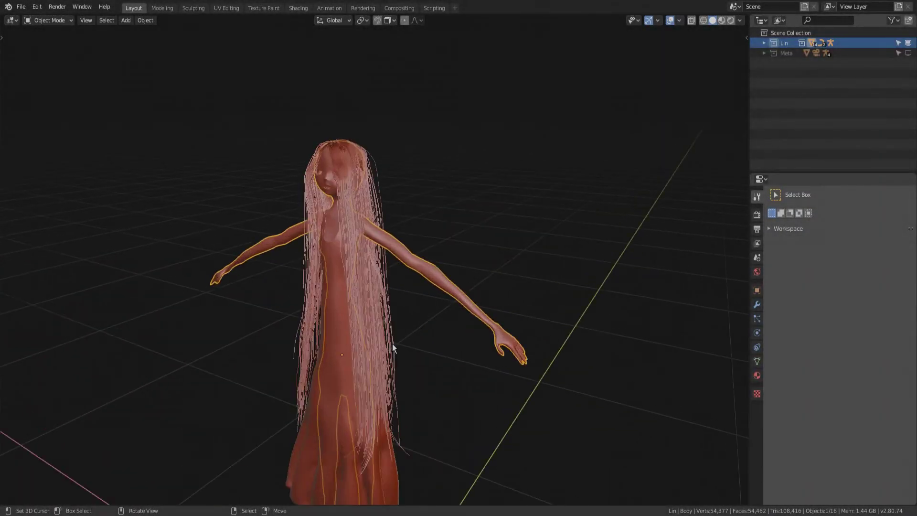
mouse_move(391, 343)
middle_down()
mouse_move(440, 337)
mouse_move(418, 318)
mouse_move(424, 96)
middle_up()
scroll(428, 366, down, 2)
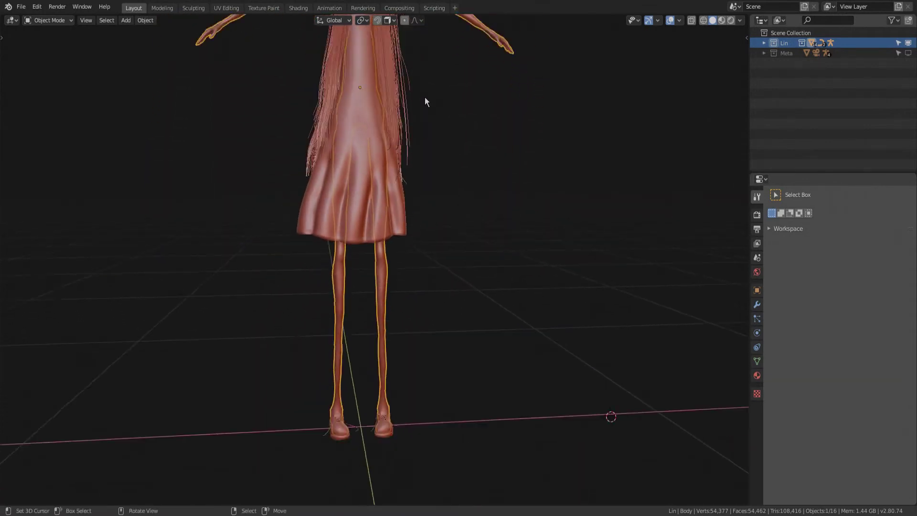
scroll(425, 98, down, 5)
middle_drag(415, 111, 414, 170)
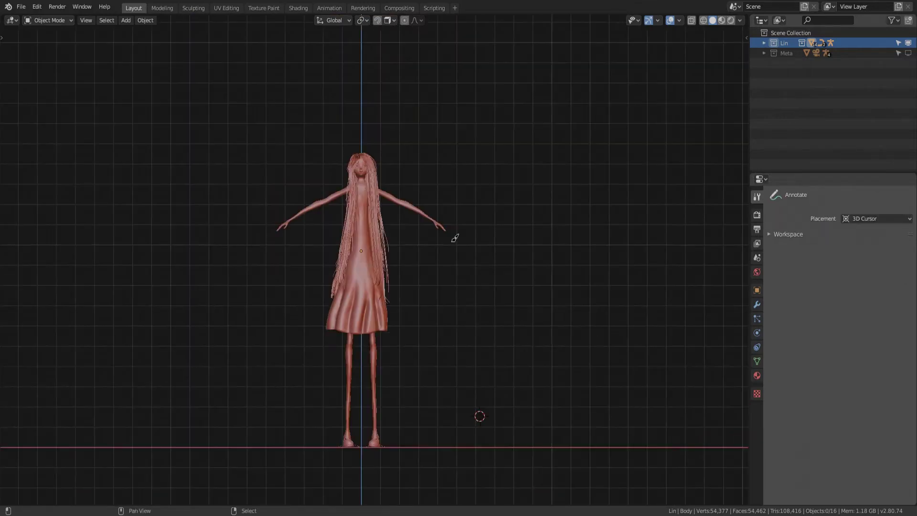
alt+middle_drag(454, 238, 507, 297)
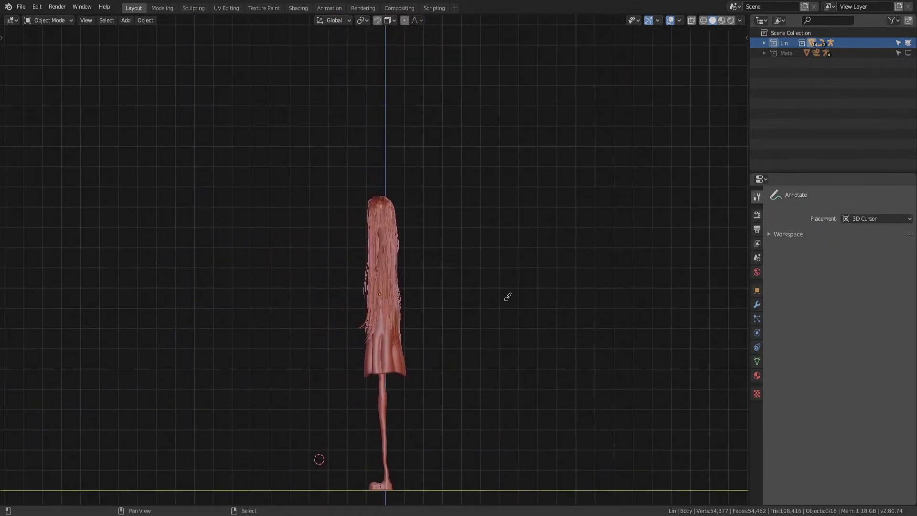
scroll(463, 199, up, 3)
scroll(463, 198, up, 2)
drag(361, 145, 333, 144)
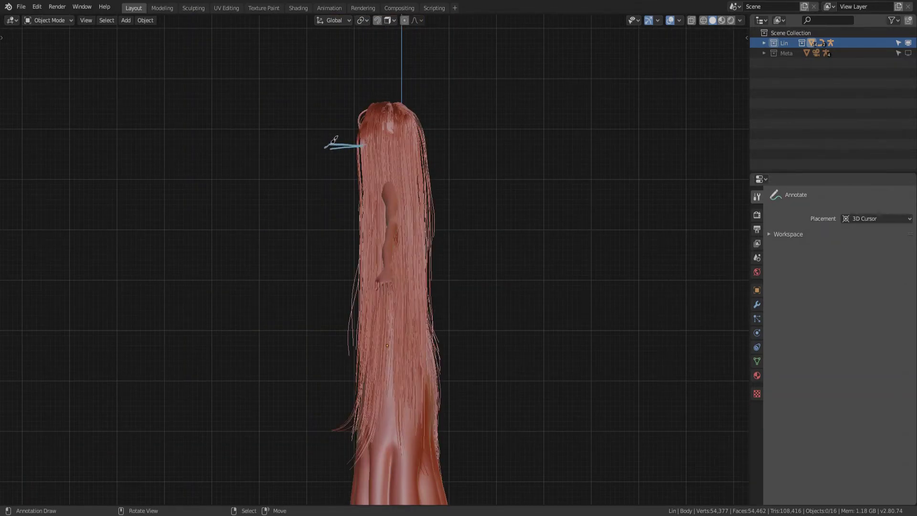
Step: Bring the arm into perspective view and circle the elbow with an annotation stroke
alt+middle_drag(341, 156, 568, 246)
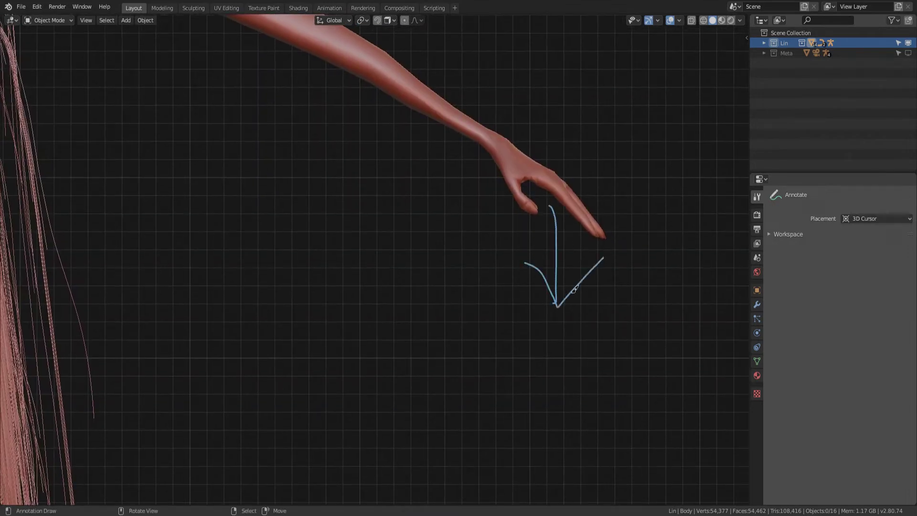
middle_drag(575, 290, 265, 213)
drag(265, 213, 297, 162)
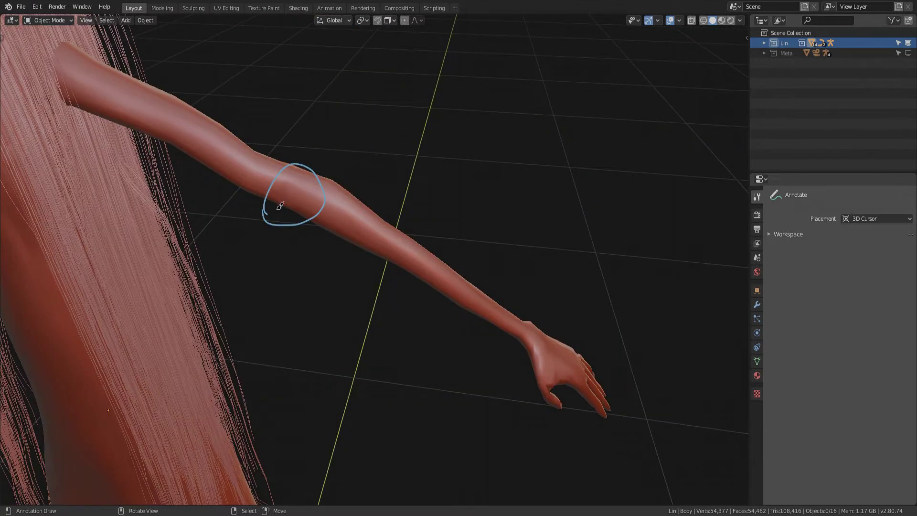
Step: From top view, move the selected Body vertices along the X axis
key(KP_7)
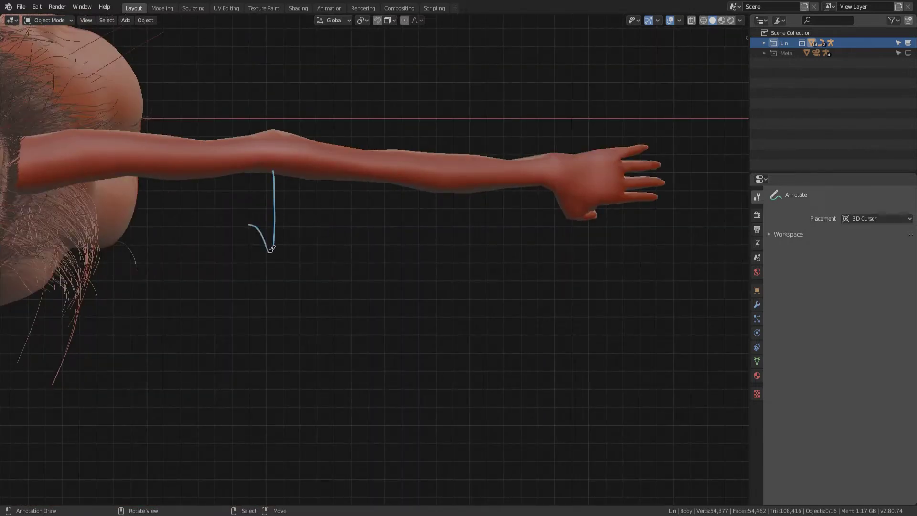
key(g)
key(x)
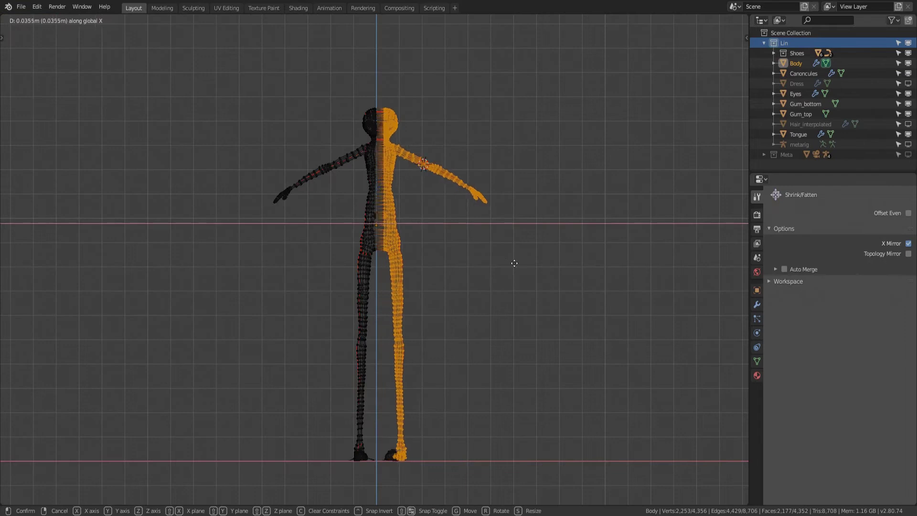
click(506, 263)
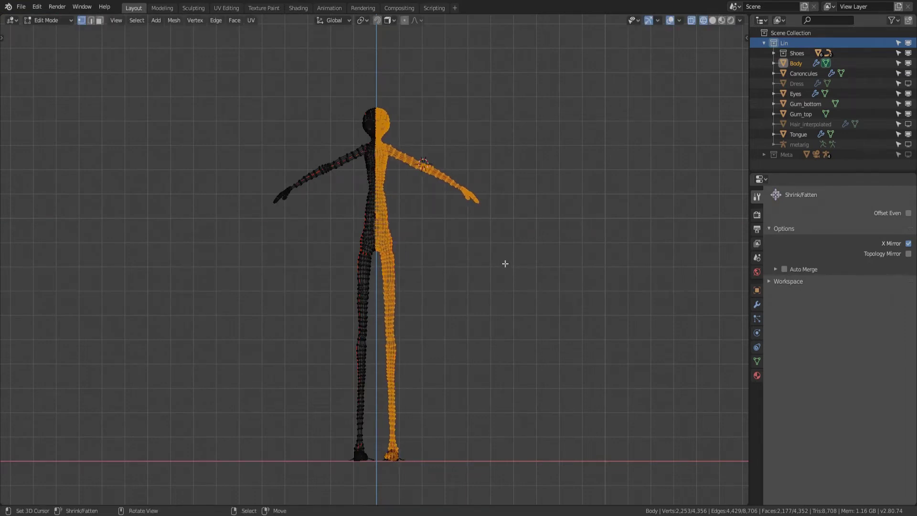
Step: Nudge the shoes about 0.005 m, checking in right side view, so they fit the feet
scroll(440, 388, up, 3)
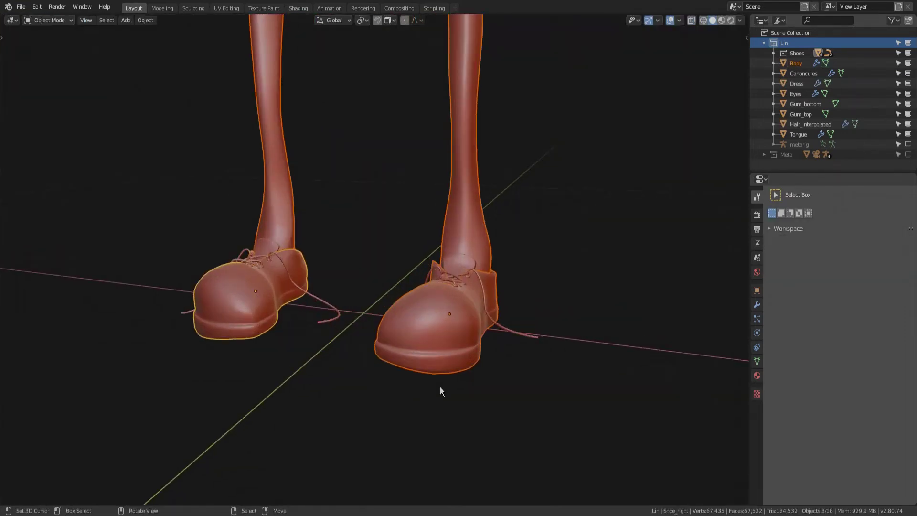
middle_drag(420, 397, 448, 386)
key(g)
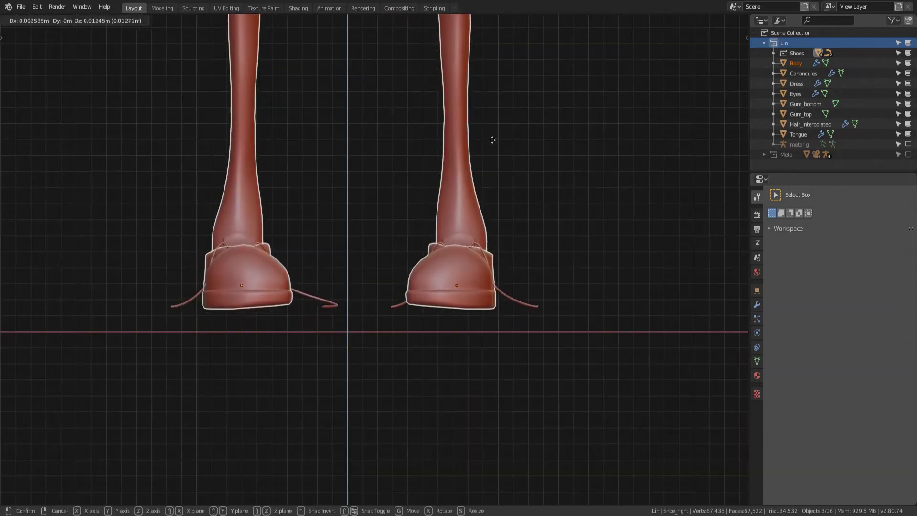
click(531, 337)
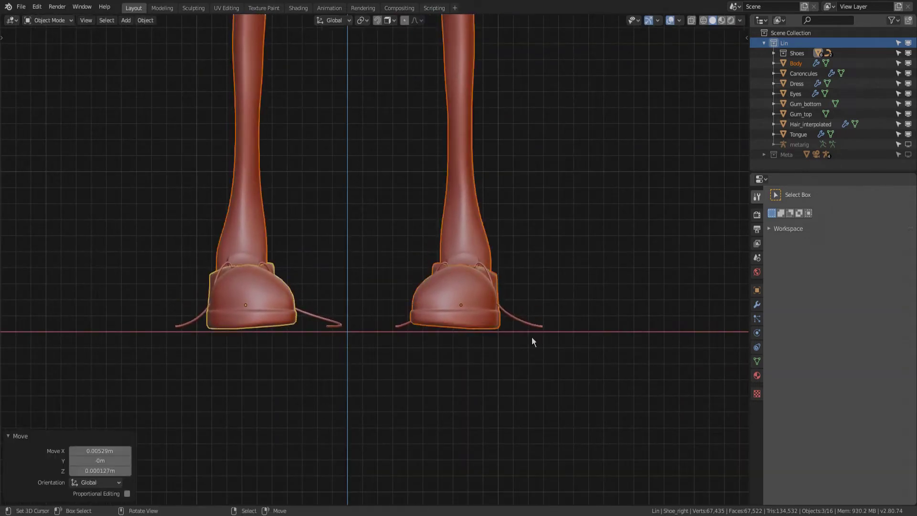
key(KP_3)
key(g)
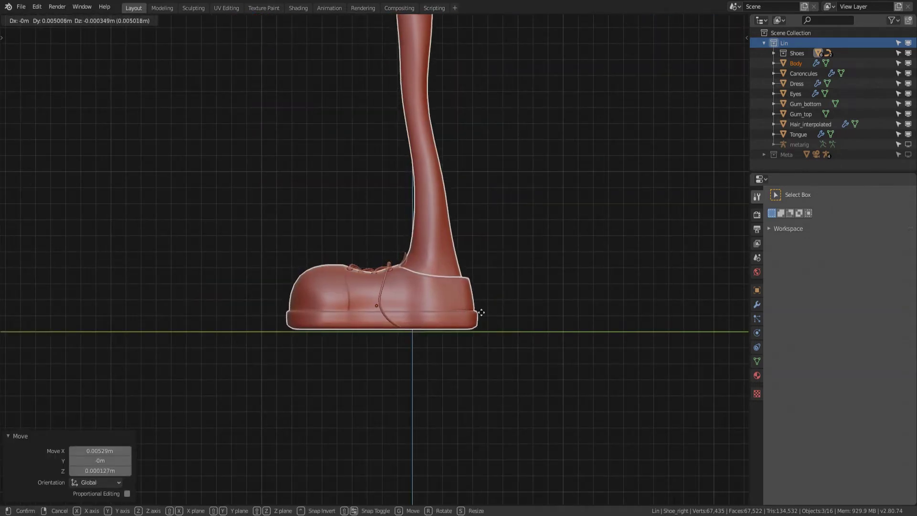
click(442, 313)
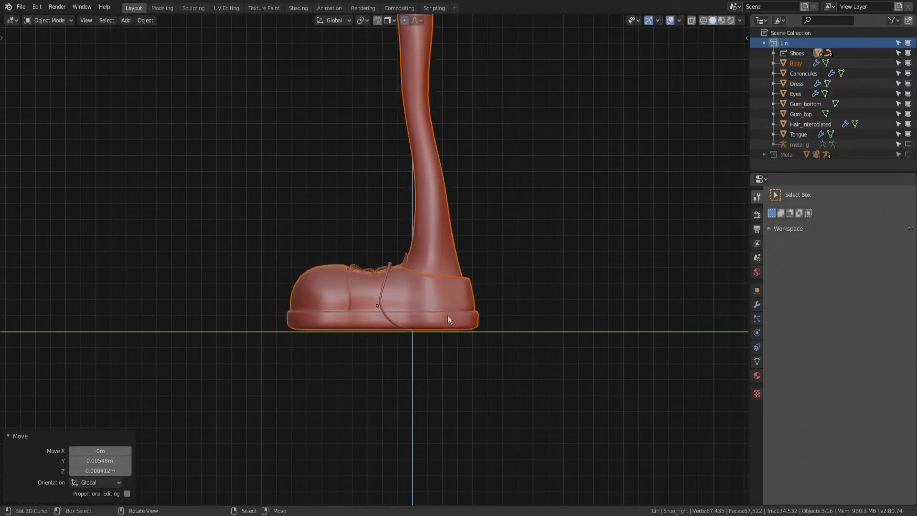
middle_drag(437, 318, 485, 322)
scroll(478, 322, down, 2)
scroll(466, 320, down, 3)
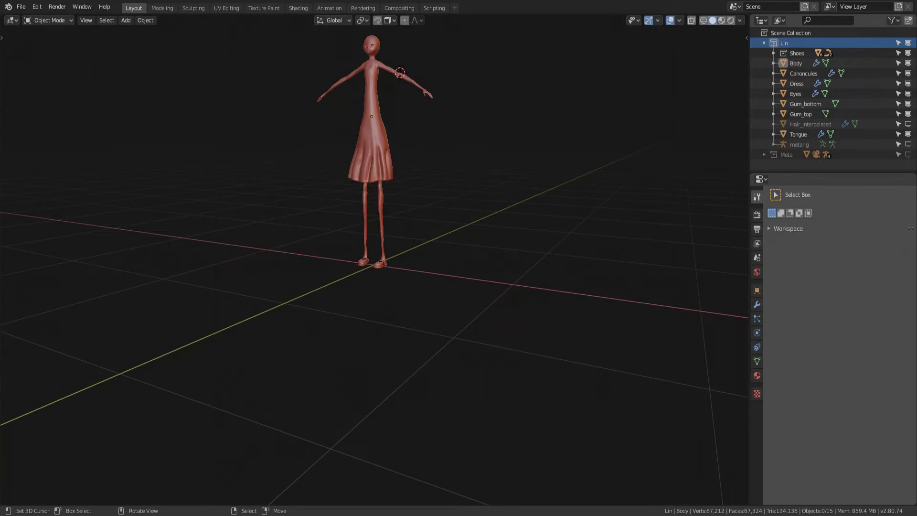
Step: Select the Body and show its location, rotation and scale in the sidebar's Item tab
shift+middle_drag(342, 128, 372, 245)
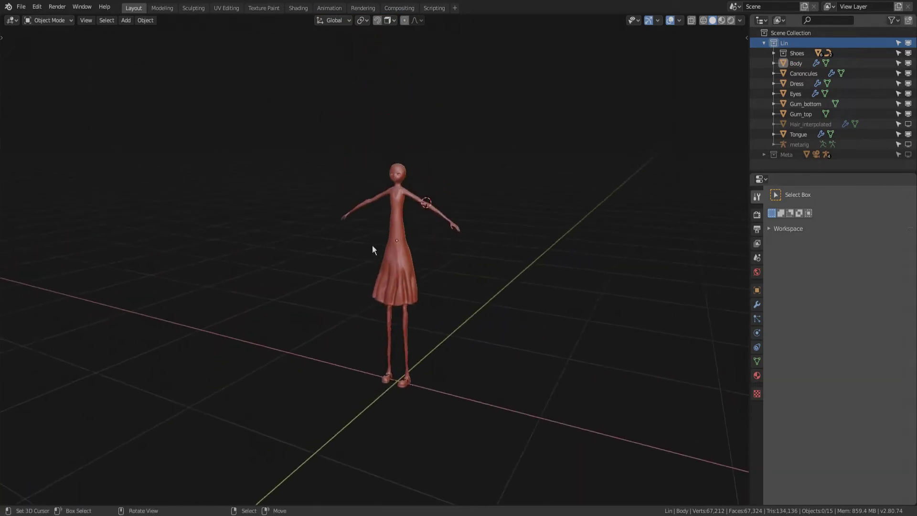
scroll(496, 114, up, 4)
click(491, 71)
shift+middle_drag(495, 127, 463, 213)
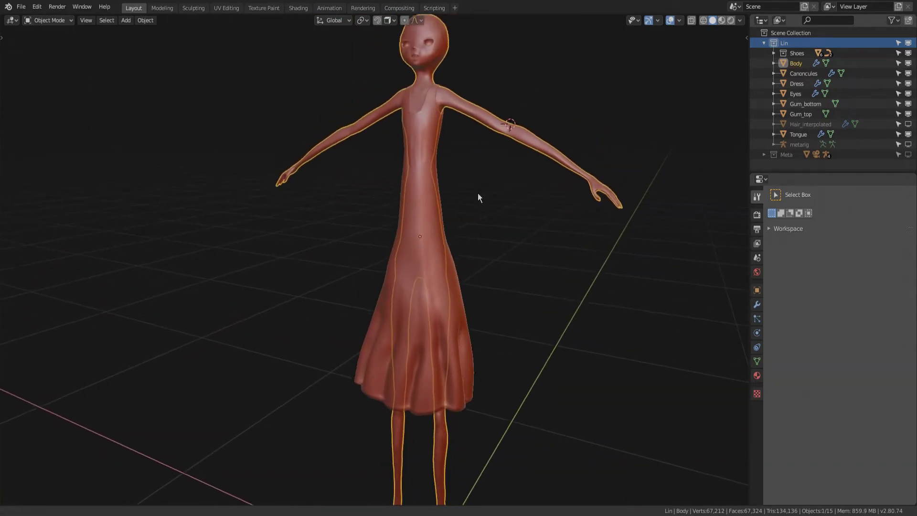
key(n)
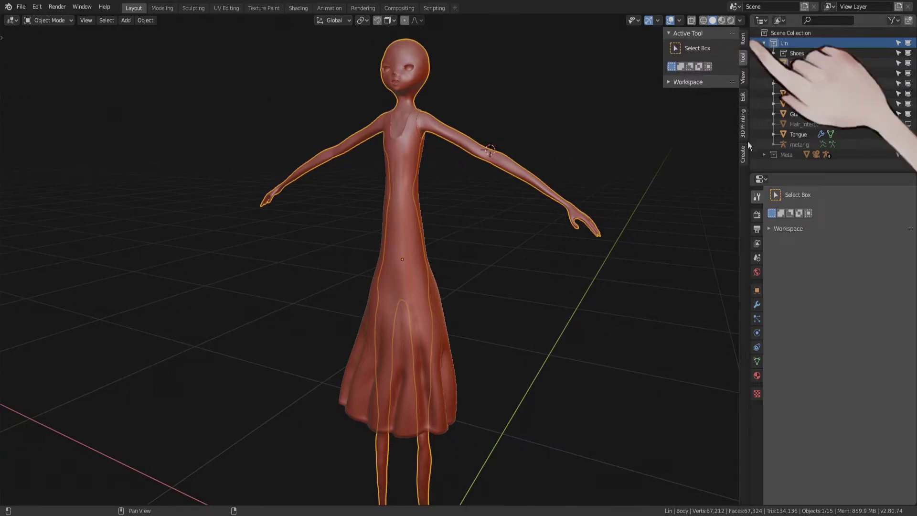
click(741, 43)
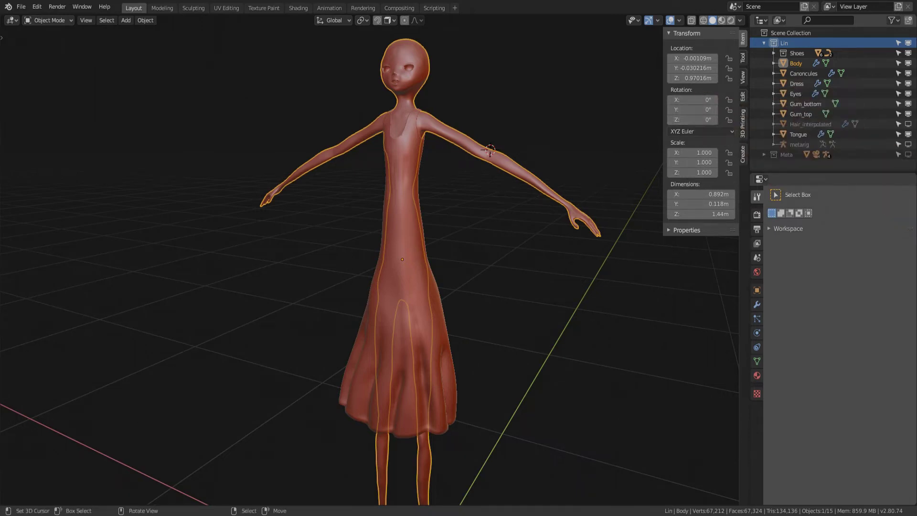
scroll(474, 245, up, 3)
scroll(475, 245, up, 3)
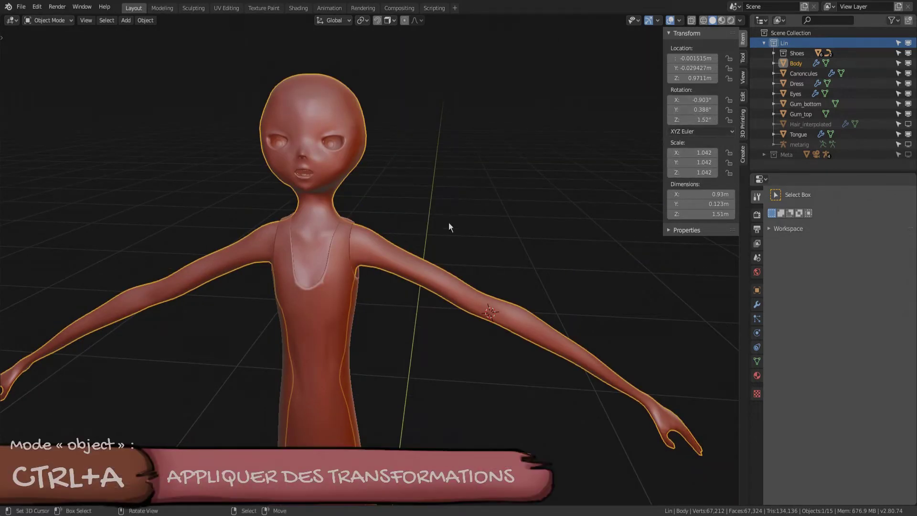
Step: Apply All Transforms to the Body, zeroing location and rotation with scale 1.000
key(ctrl+a)
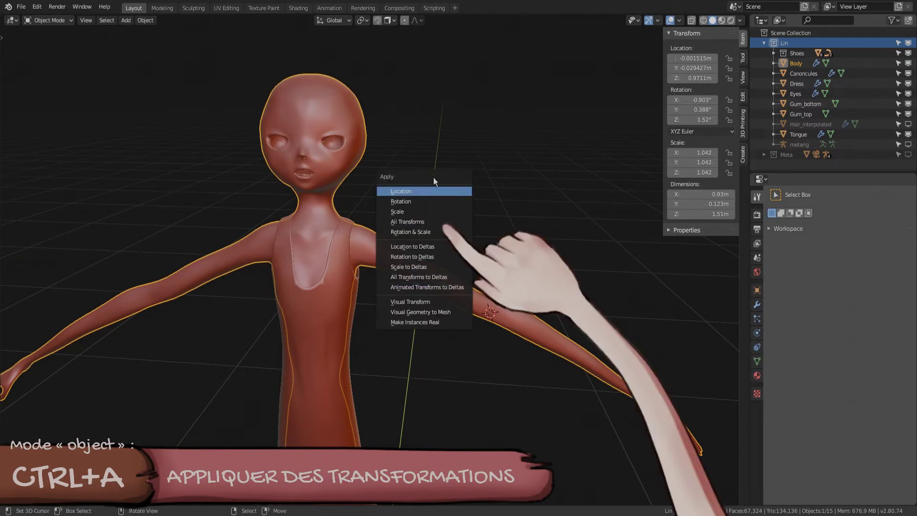
click(429, 223)
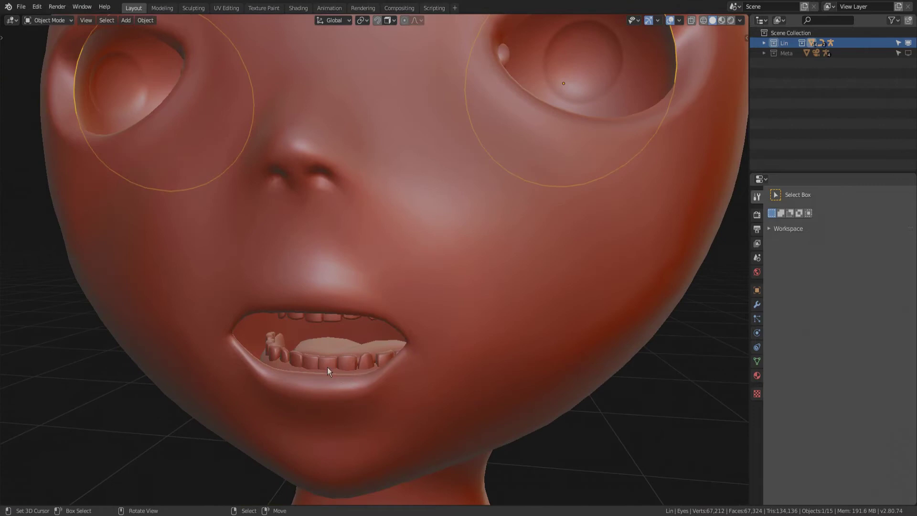
Step: Select the Tongue, Gum_top and Eyes, and orbit around the head to inspect the face
click(328, 367)
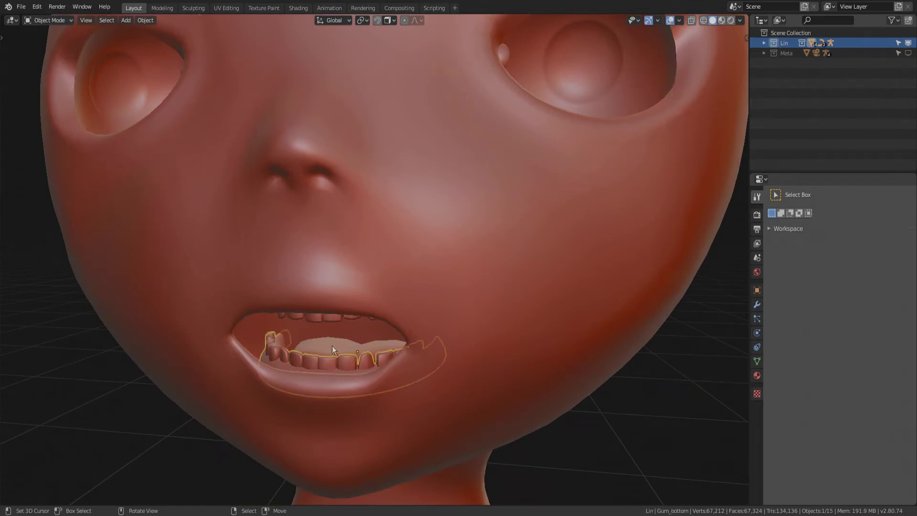
click(331, 323)
scroll(334, 319, down, 3)
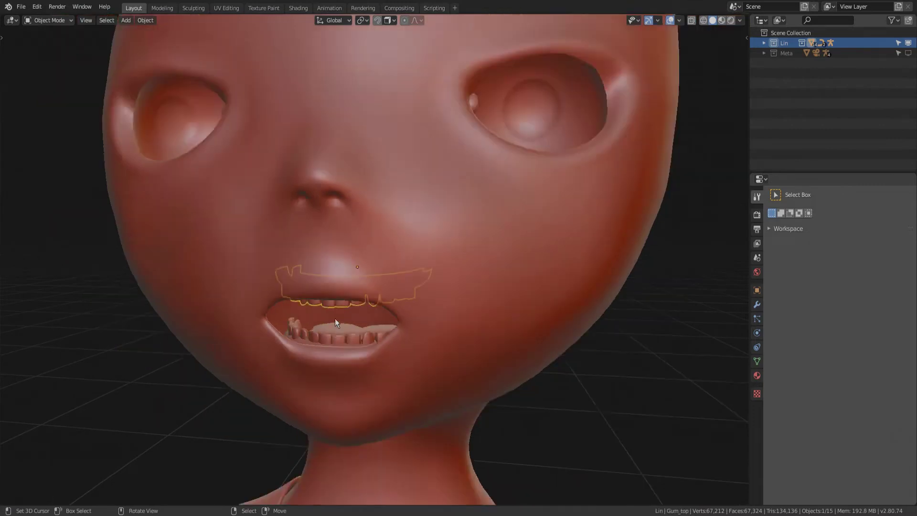
scroll(334, 318, down, 3)
scroll(334, 318, down, 2)
click(447, 185)
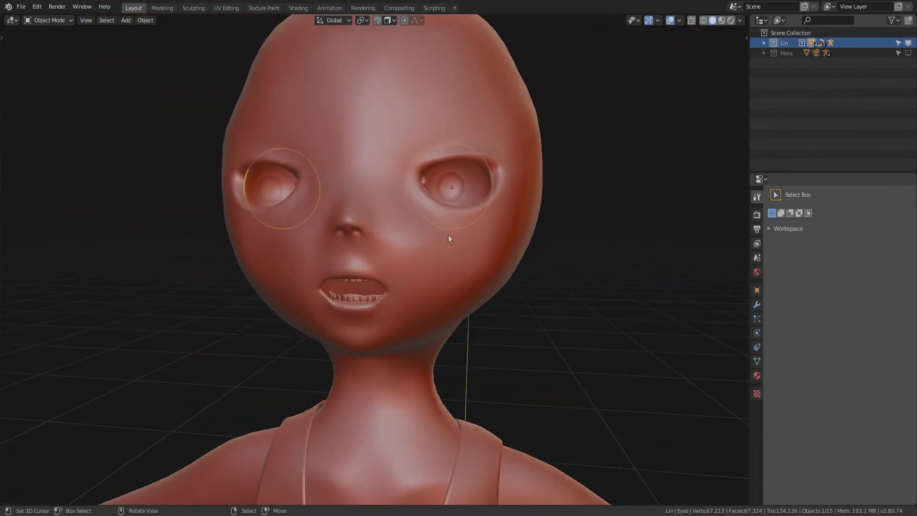
mouse_move(449, 234)
middle_down()
mouse_move(449, 277)
mouse_move(555, 293)
mouse_move(744, 301)
mouse_move(73, 302)
mouse_move(107, 293)
middle_up()
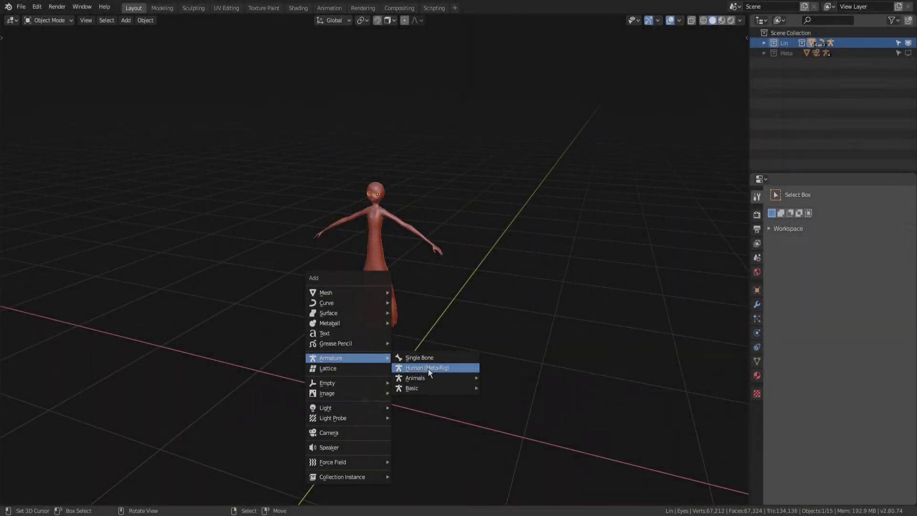
Step: Add a Human meta-rig, shrink it to 0.6 and move it over the character in front orthographic view
click(428, 369)
key(s)
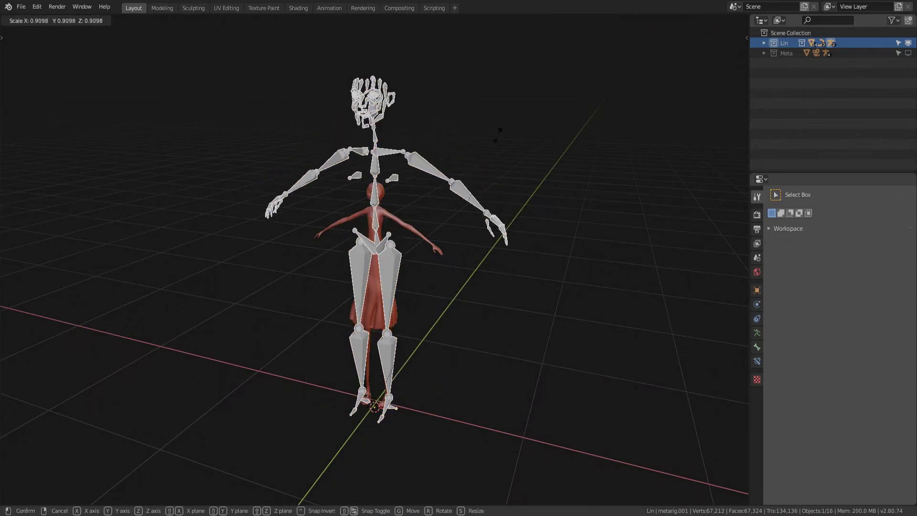
click(429, 228)
key(KP_1)
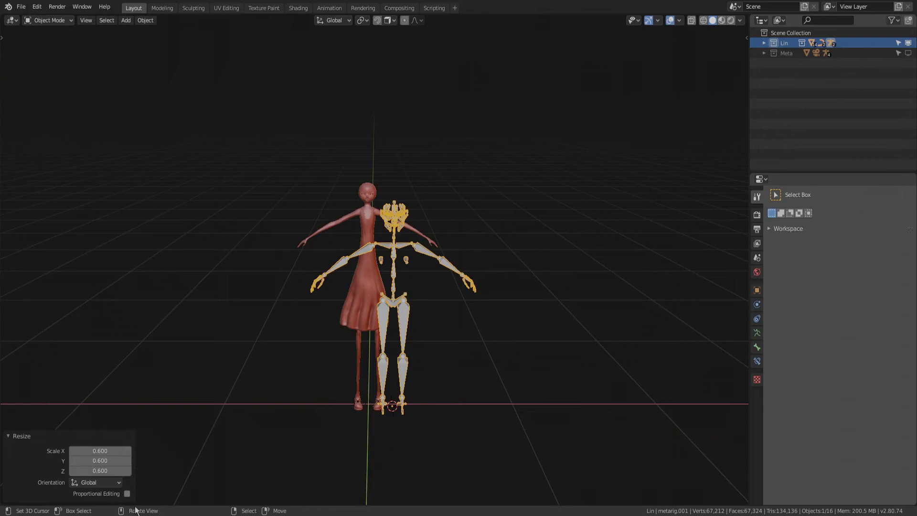
key(KP_5)
key(g)
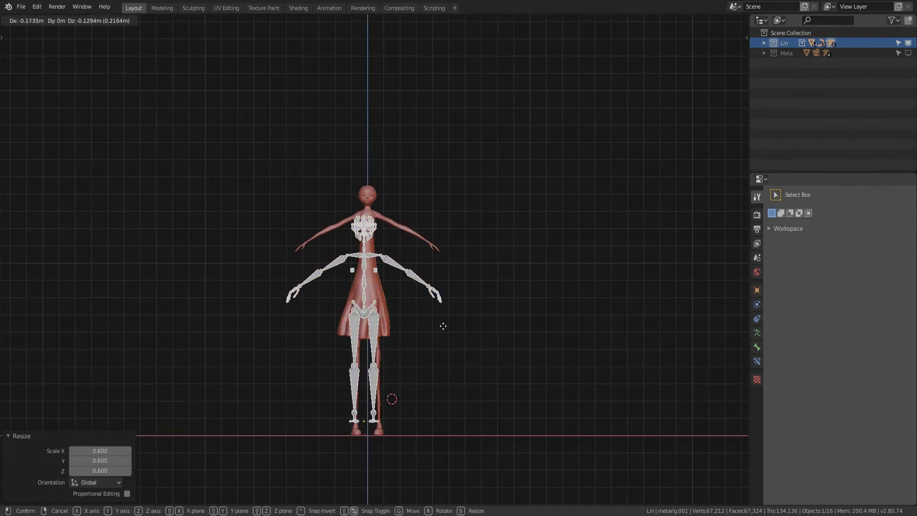
click(445, 336)
Step: Scale the rig to 1.26, align it in side view, and squash it vertically to the character's height
key(s)
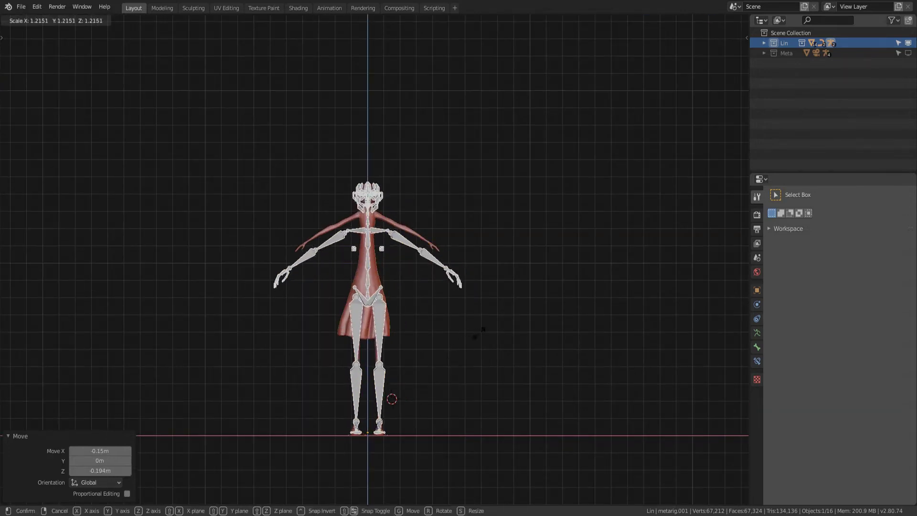
click(484, 336)
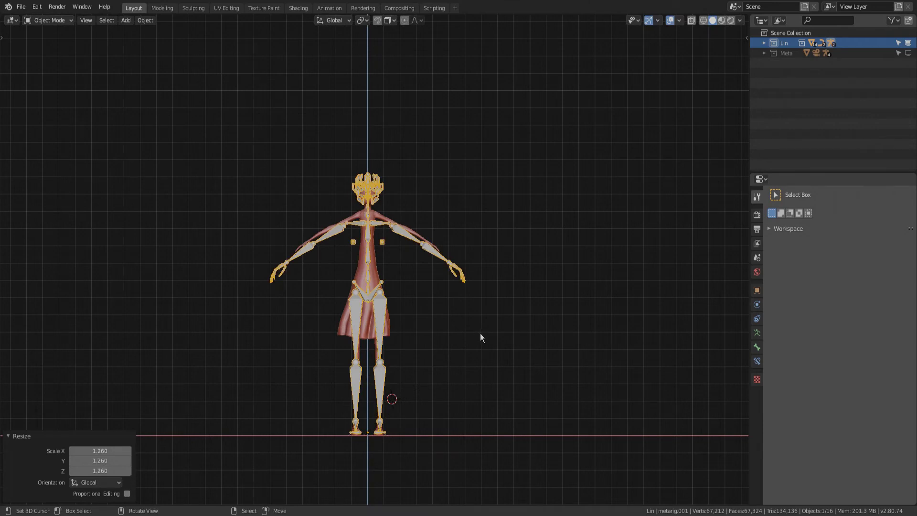
key(KP_3)
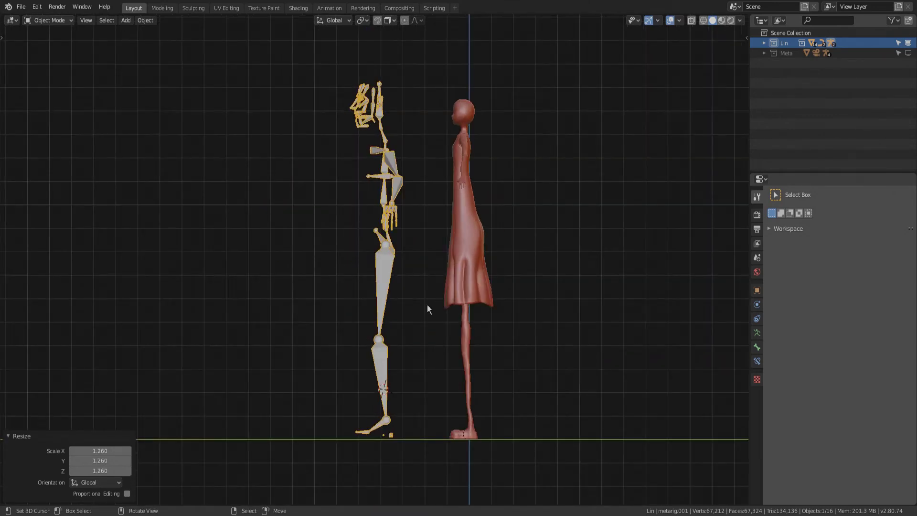
key(g)
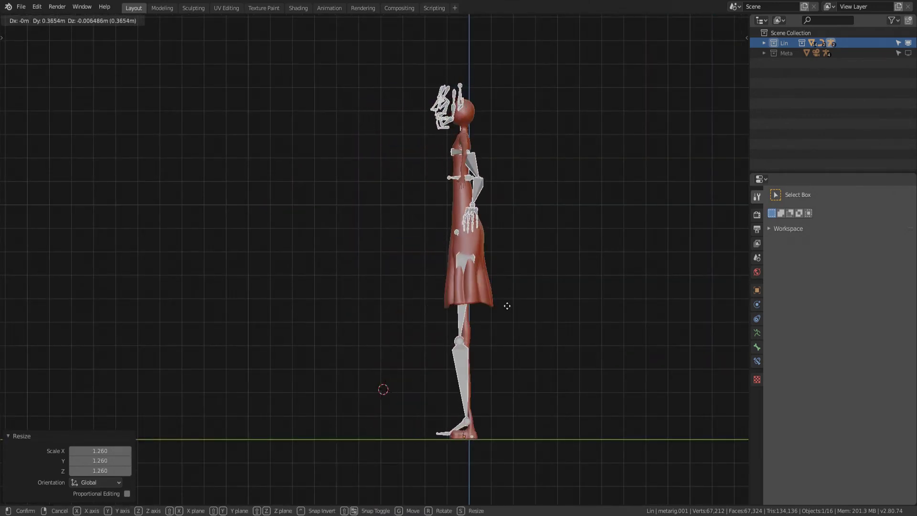
click(507, 306)
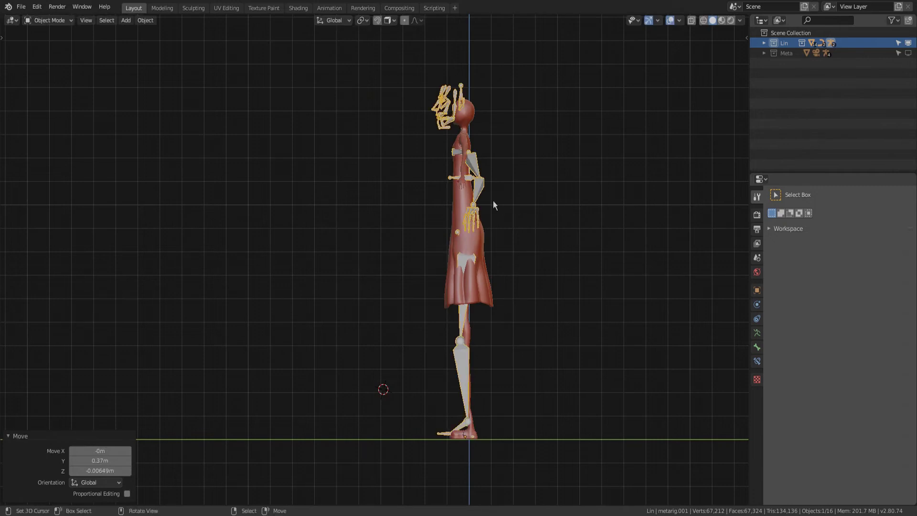
key(Tab)
key(Tab)
key(s)
key(z)
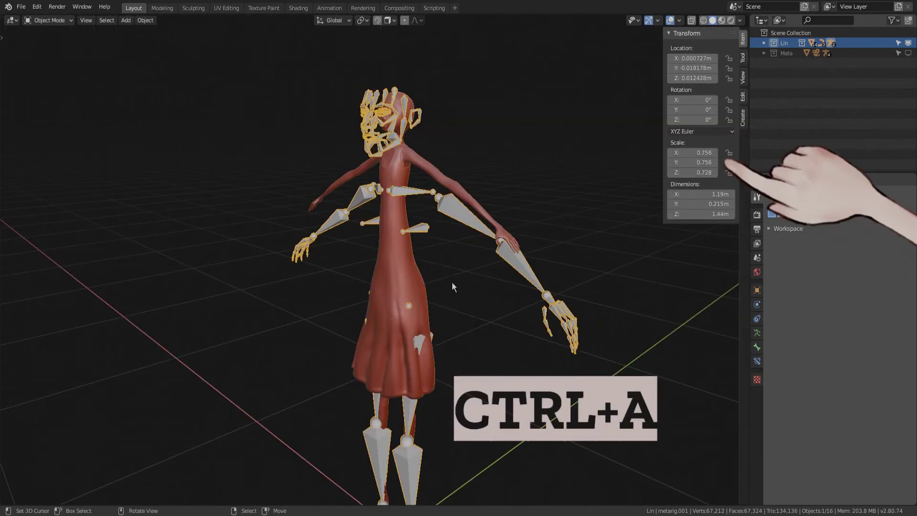
key(ctrl+a)
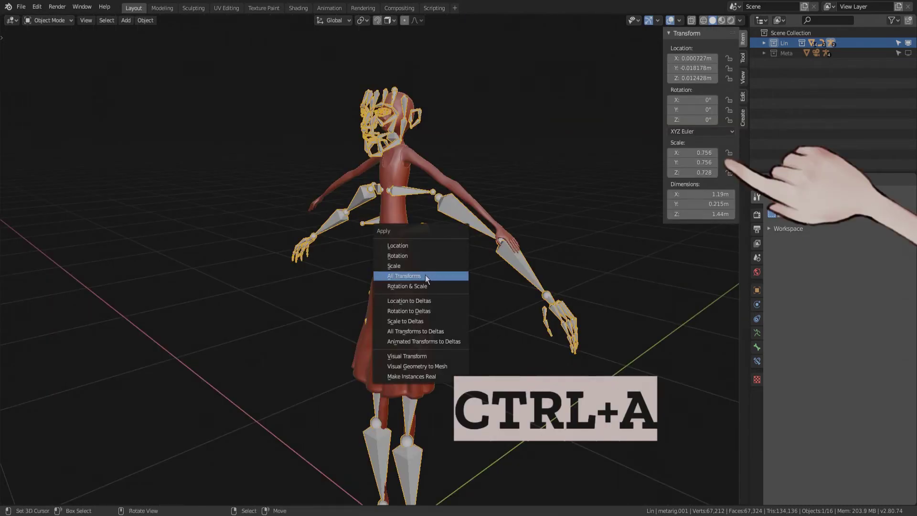
Step: Apply all transforms to the meta-rig, then scale the face bones to 0.640 and move them onto the head
click(428, 276)
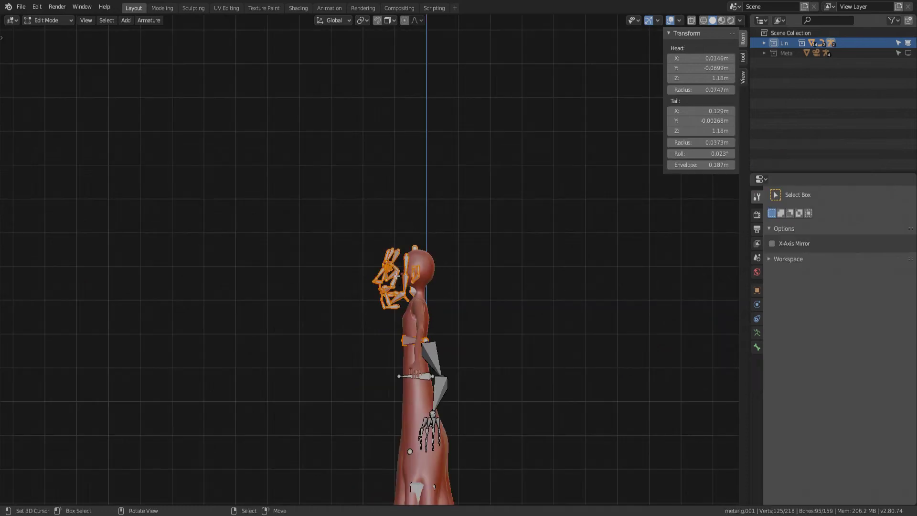
key(s)
click(409, 265)
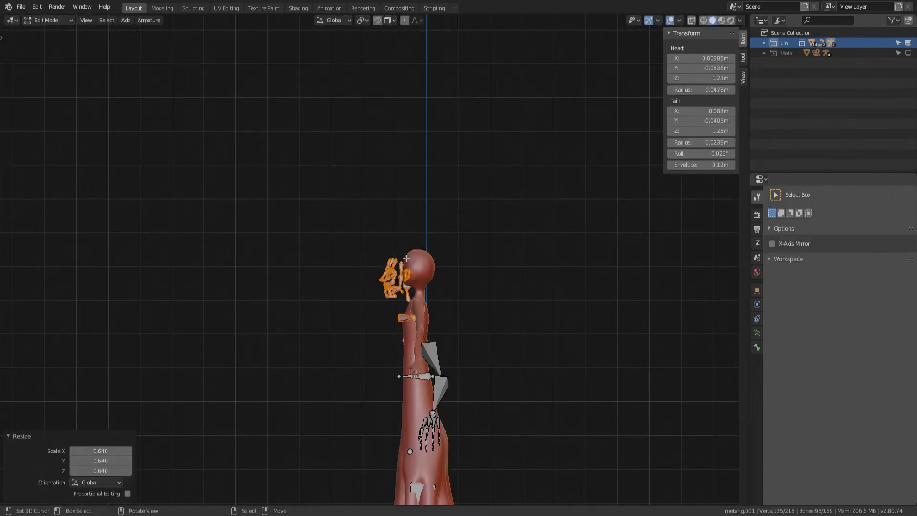
key(g)
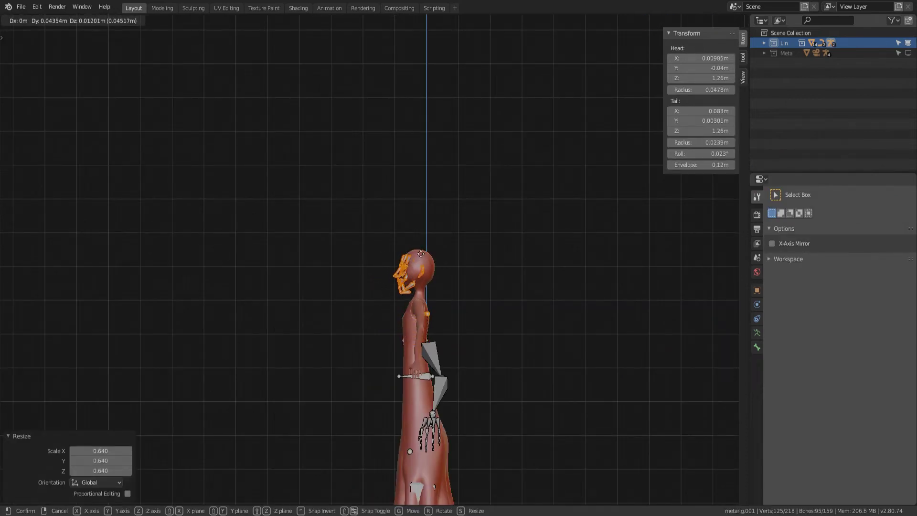
click(421, 254)
Step: Circle-select the ear bones and raise them onto the character's ear
key(c)
drag(549, 242, 579, 297)
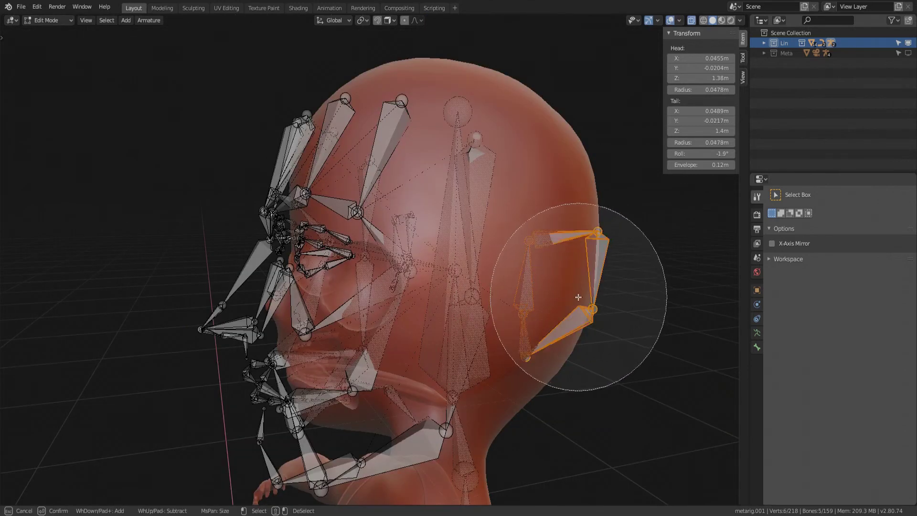
right_click(578, 297)
key(g)
click(519, 284)
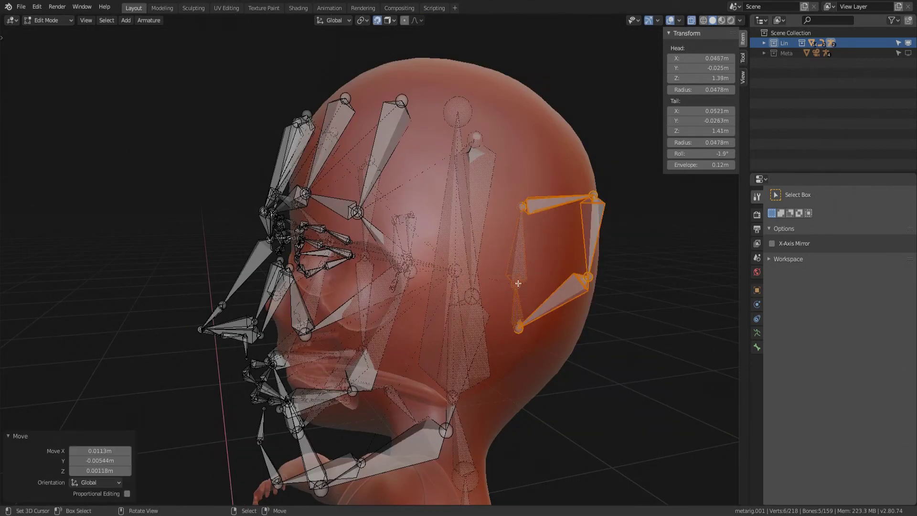
key(g)
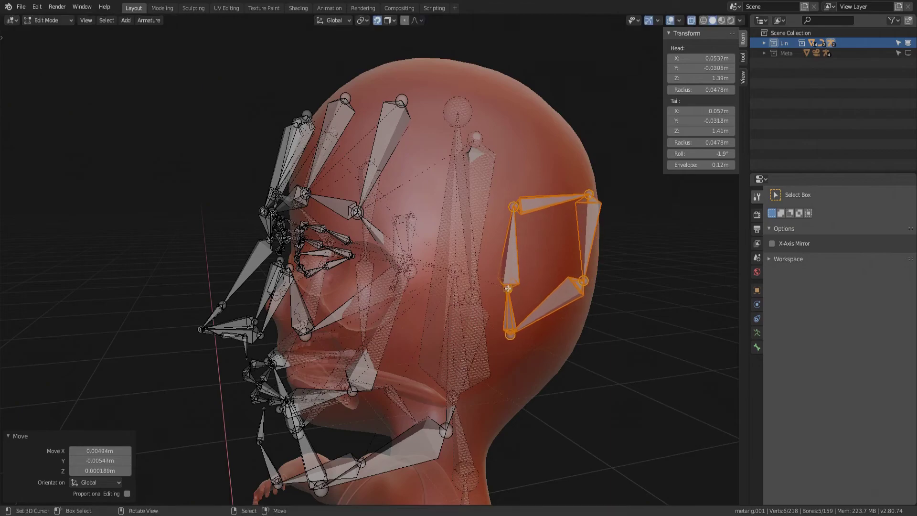
click(513, 285)
scroll(264, 233, down, 3)
scroll(264, 229, down, 1)
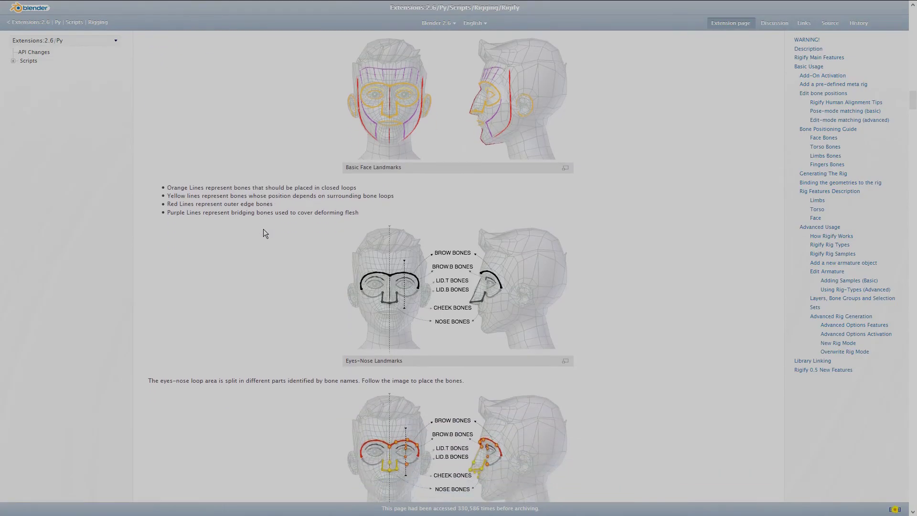
scroll(263, 229, down, 3)
scroll(263, 228, down, 2)
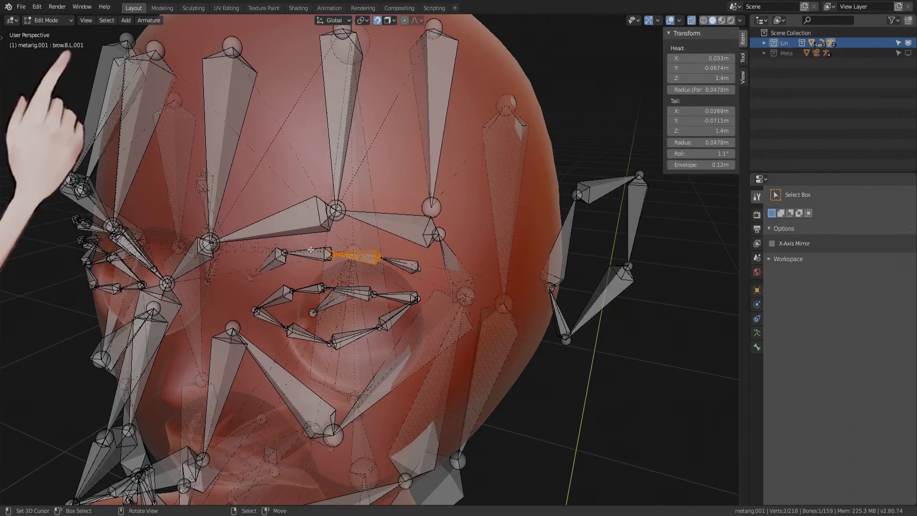
Step: Select the brow bones along the forehead, including the small end bone
click(311, 249)
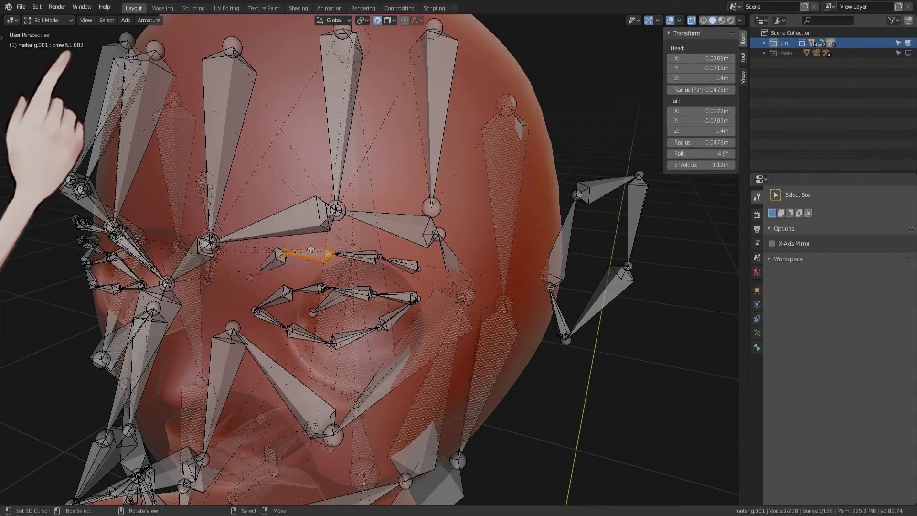
click(272, 258)
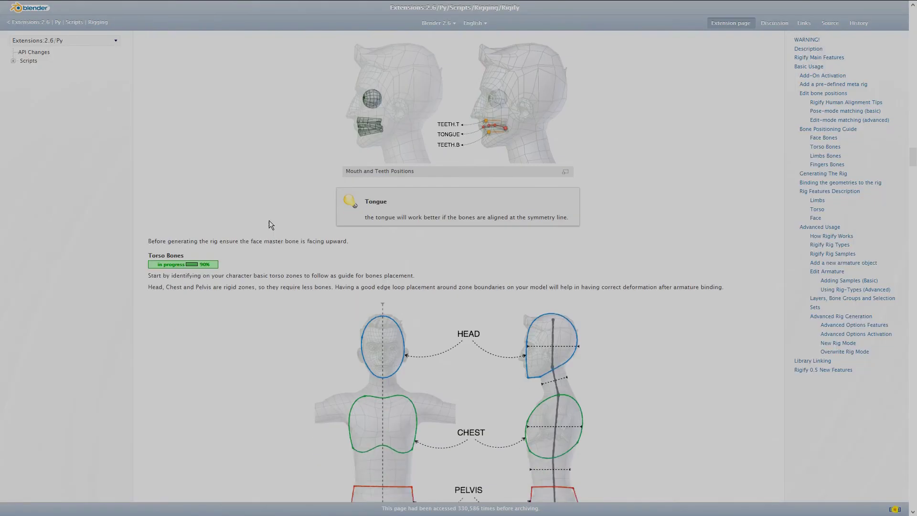
scroll(269, 219, down, 4)
scroll(269, 220, down, 5)
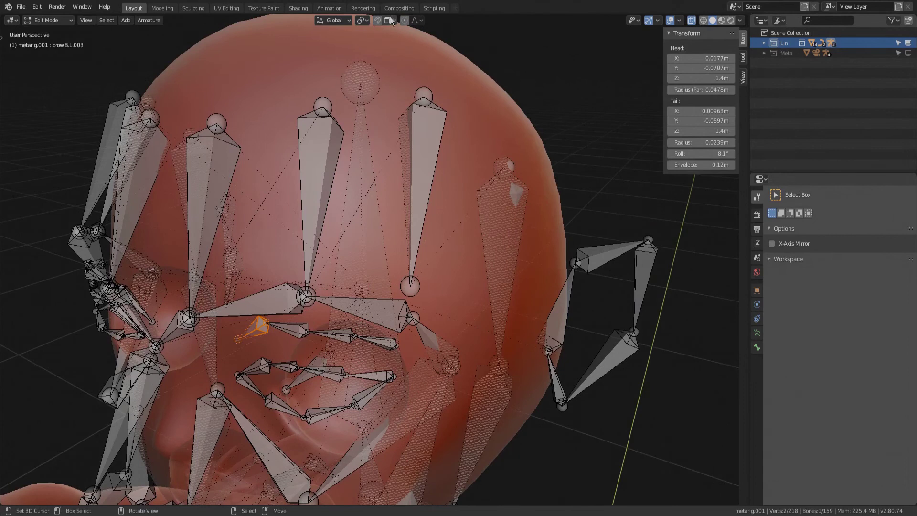
Step: Turn on Face snapping, snap the forehead bones onto the head surface, then switch snapping to Volume
click(390, 19)
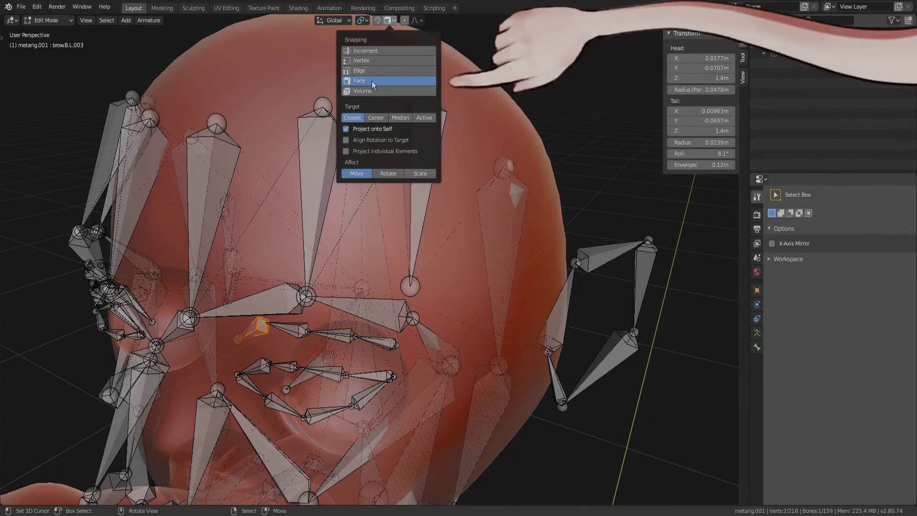
click(377, 20)
drag(420, 97, 421, 96)
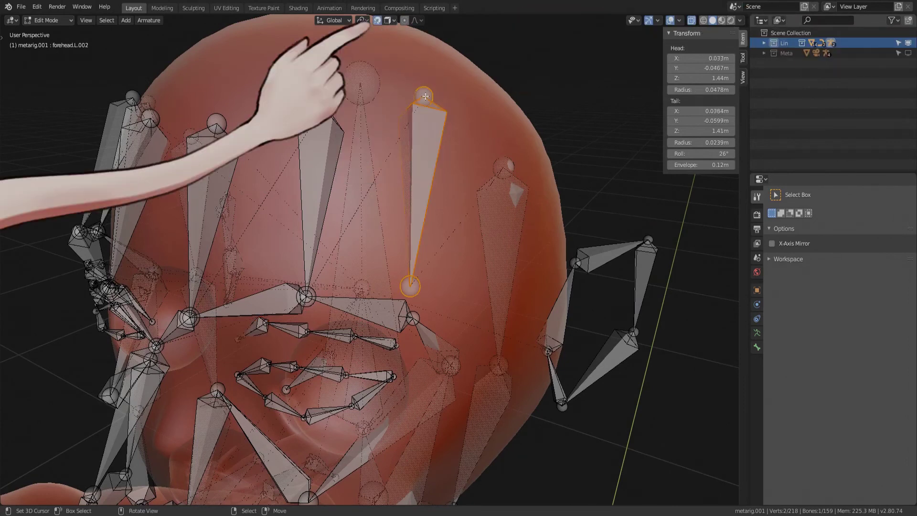
drag(306, 296, 309, 283)
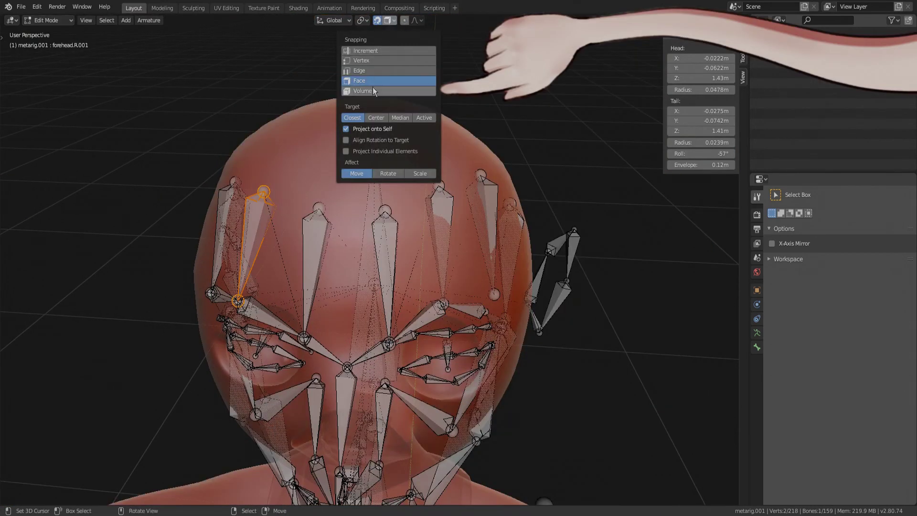
click(372, 88)
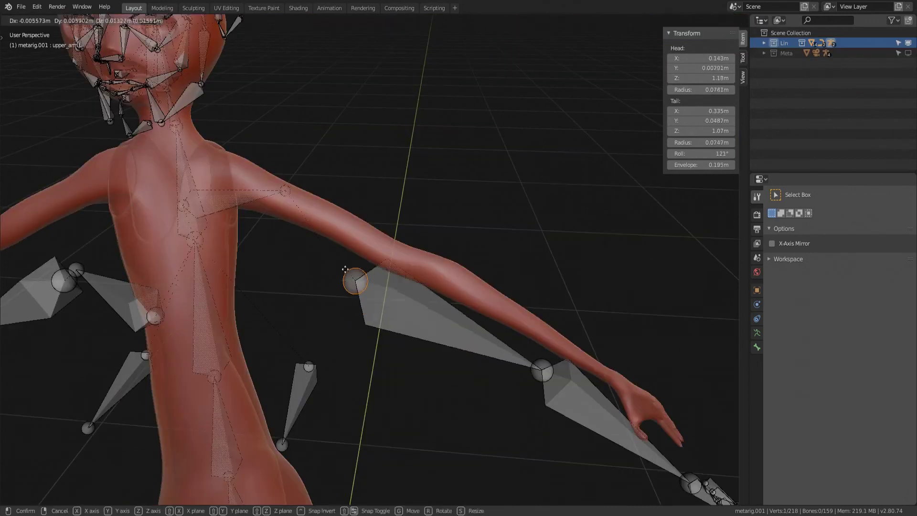
Step: Confirm the upper_arm bone's new position and drag the thumb bone into the mesh's thumb
click(298, 202)
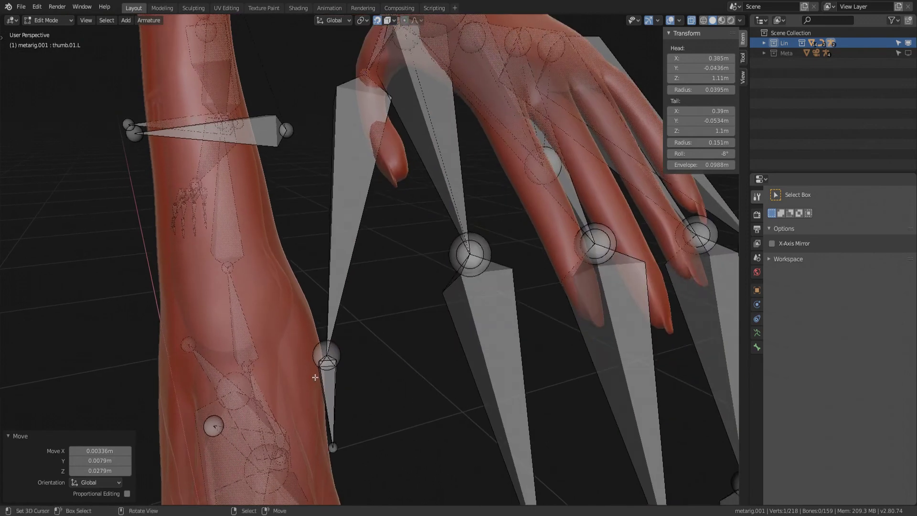
drag(314, 356, 363, 126)
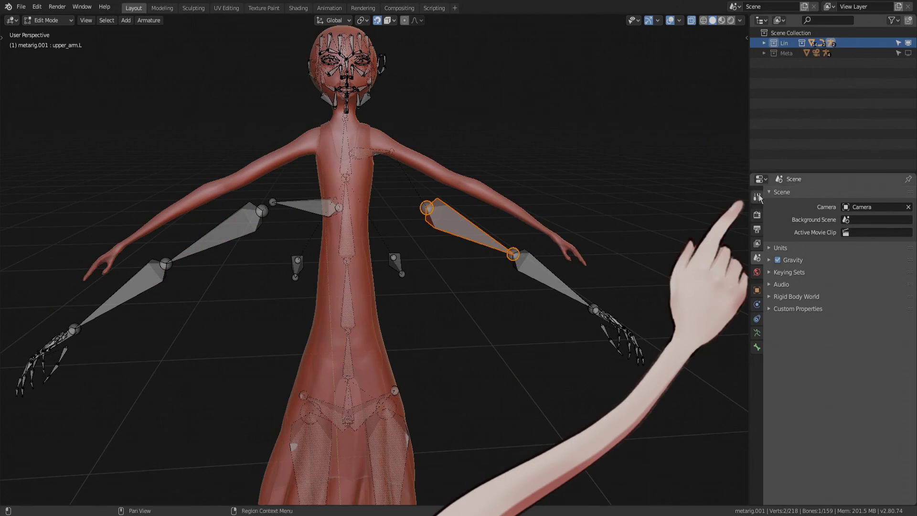
Step: Enable X-Axis Mirror and move both mirrored upper-arm bones into the outstretched arms
click(758, 198)
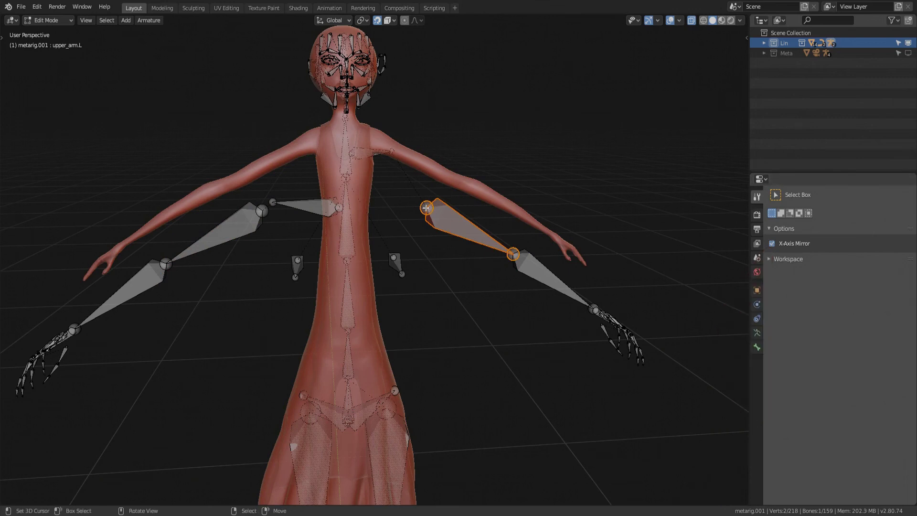
key(g)
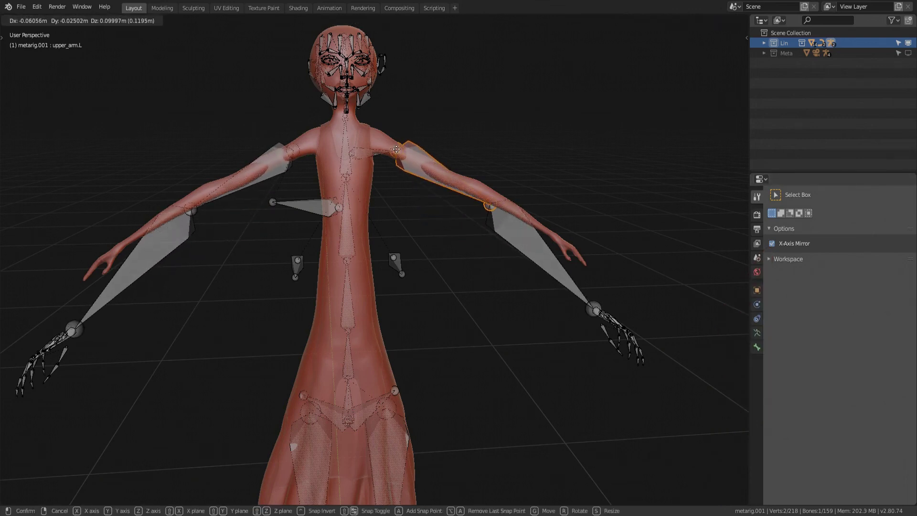
click(397, 150)
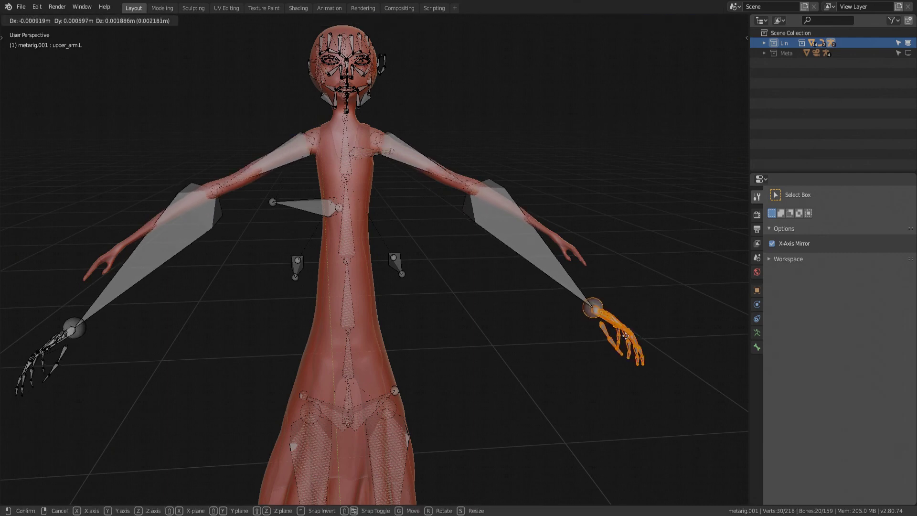